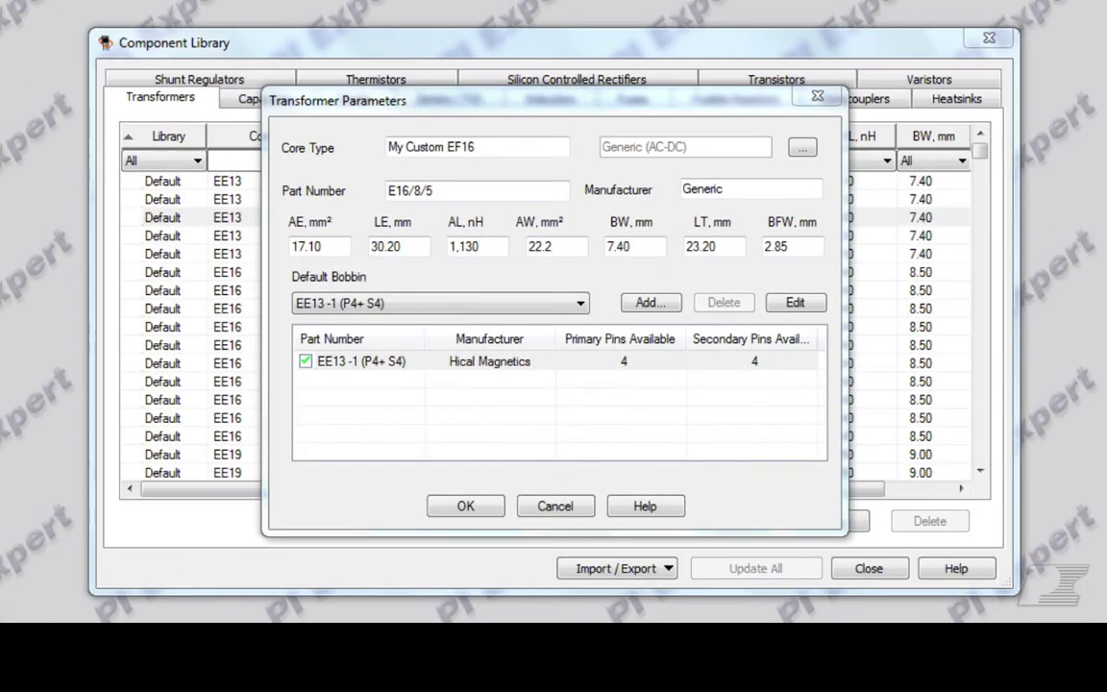
Enter the EF16 core's AE 20.10, LE 37.60 and AL 980 values.
{"action": "double_click", "coordinate": [338, 244]}
{"action": "type", "text": "20.10"}
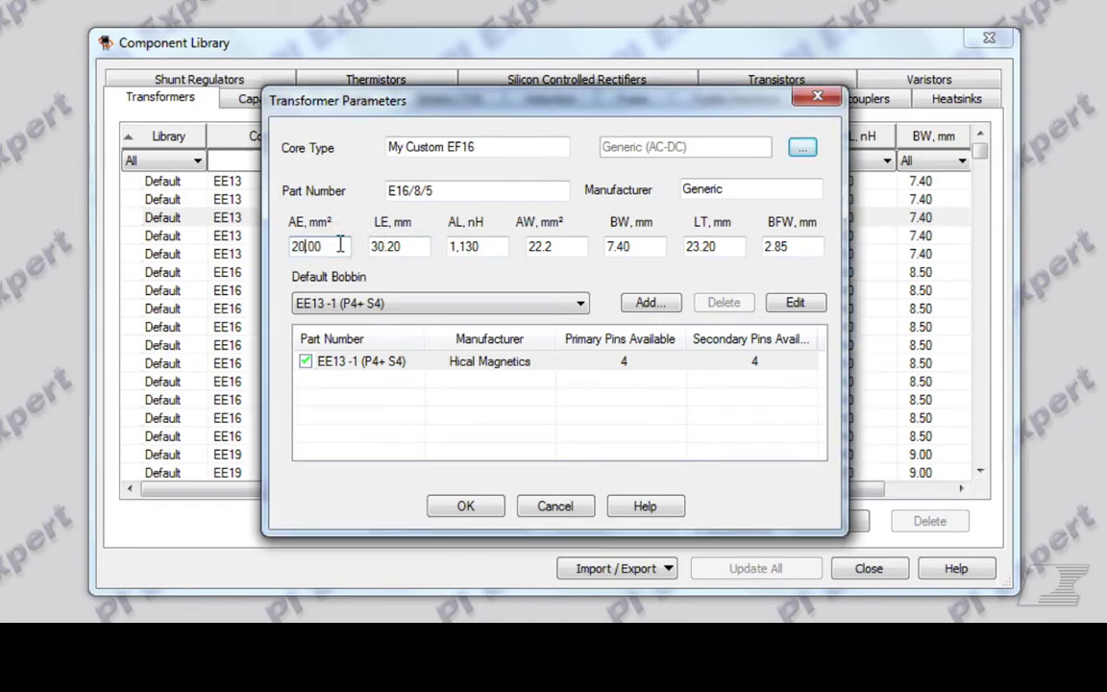
{"action": "double_click", "coordinate": [398, 244]}
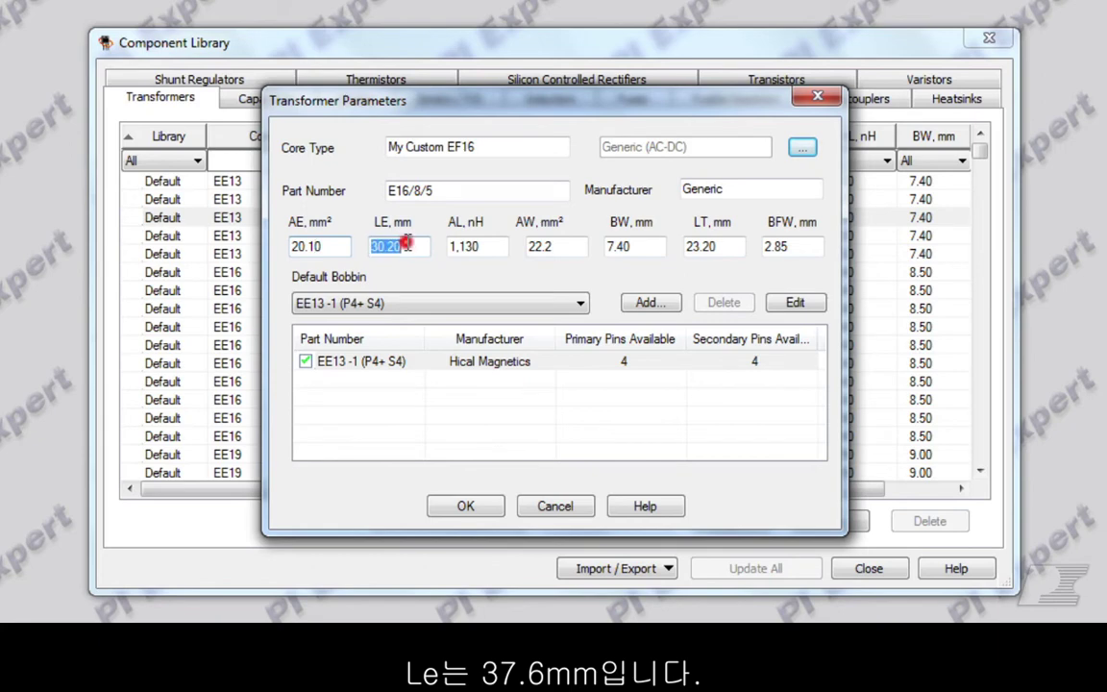
{"action": "type", "text": "37.00"}
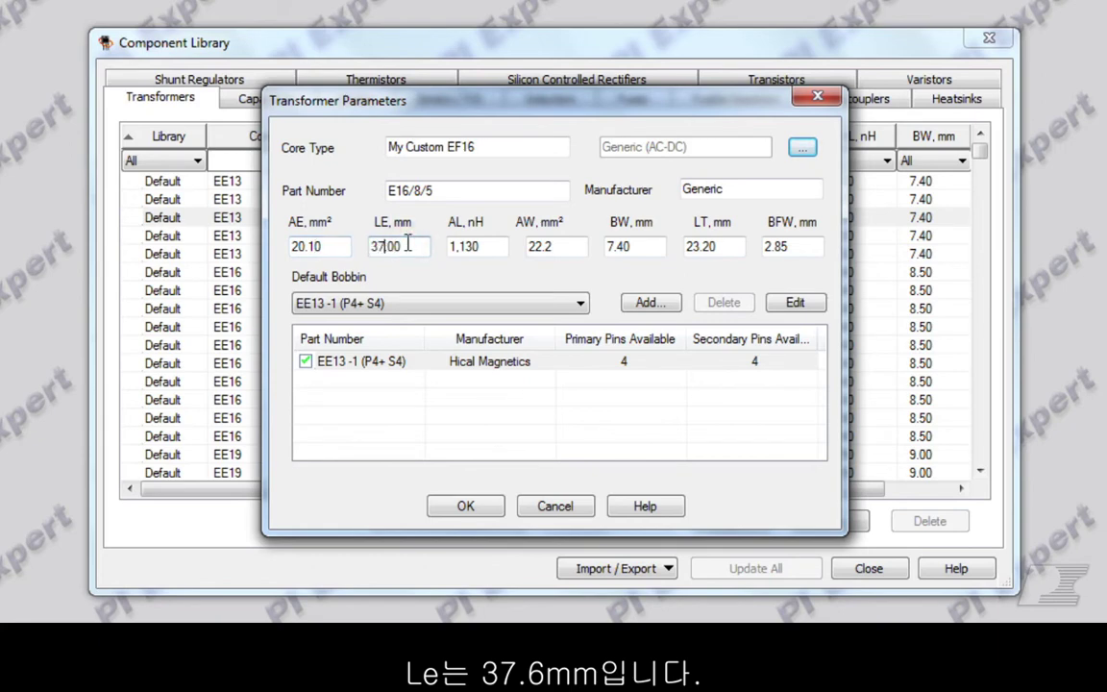
{"action": "key", "text": "Left"}
{"action": "key", "text": "BackSpace"}
{"action": "type", "text": "6"}
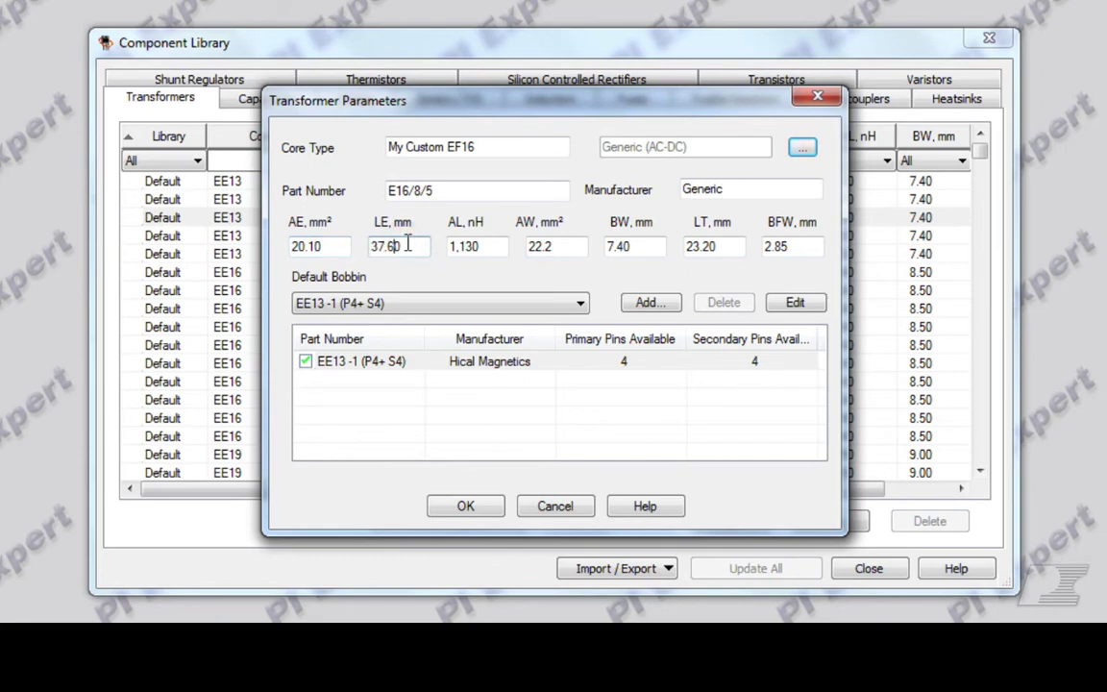
{"action": "double_click", "coordinate": [486, 246]}
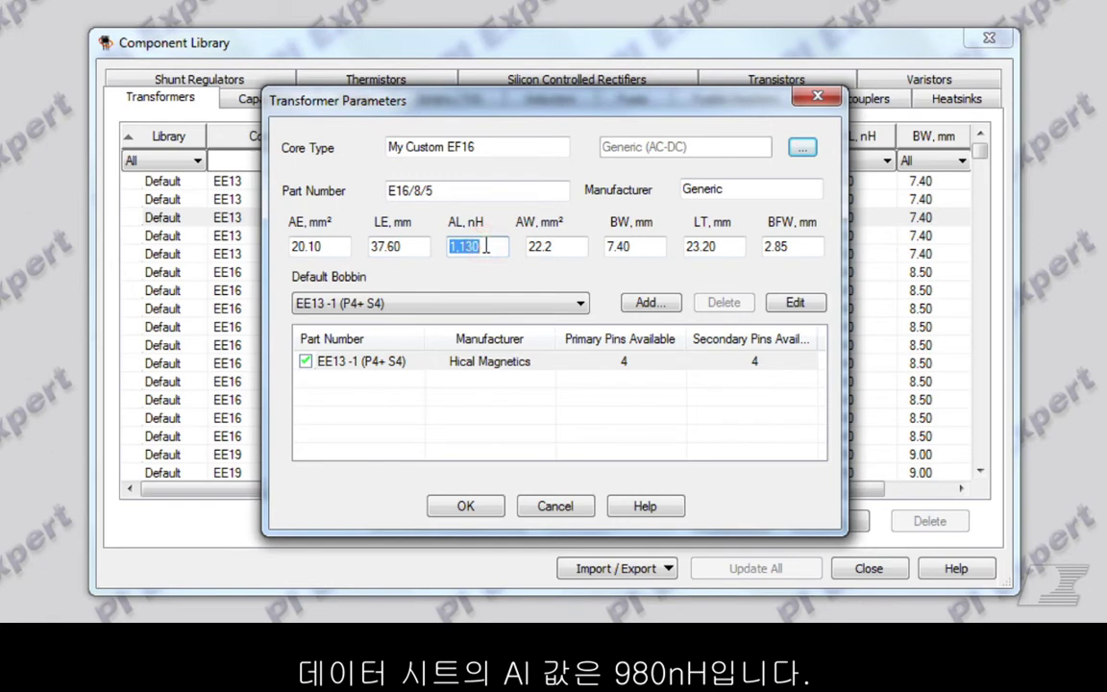
{"action": "type", "text": "980"}
Enter the remaining core values: AW 21.6, BW 9.40, LT 31.00 and BFW 2.25.
{"action": "double_click", "coordinate": [567, 246]}
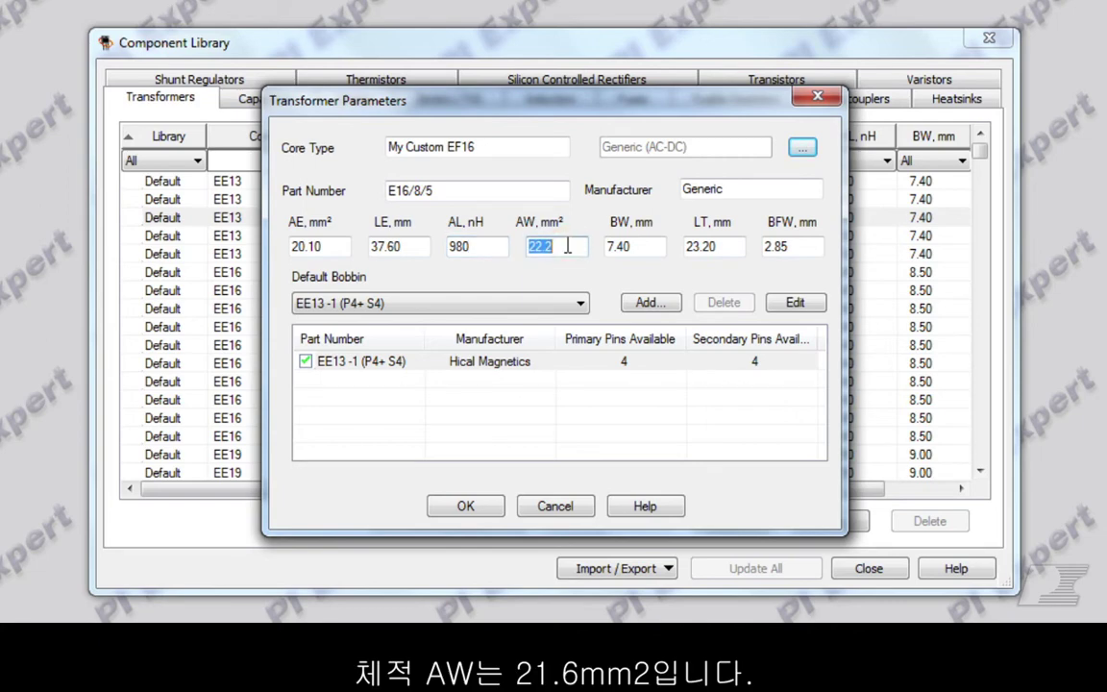
{"action": "type", "text": "21.6"}
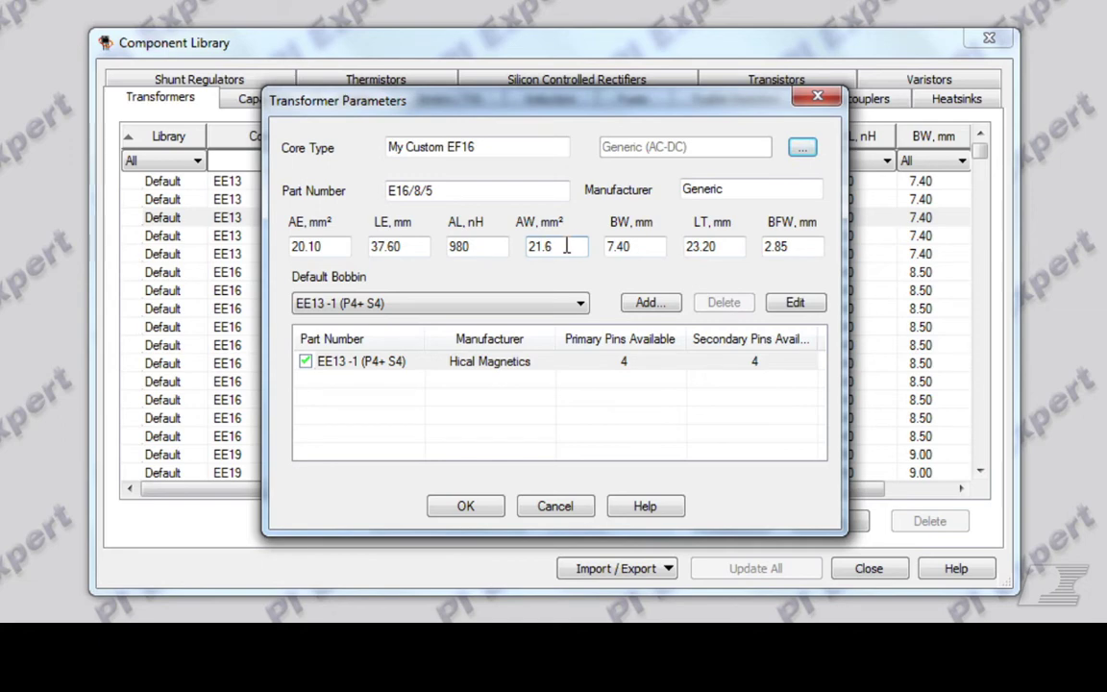
{"action": "double_click", "coordinate": [651, 247]}
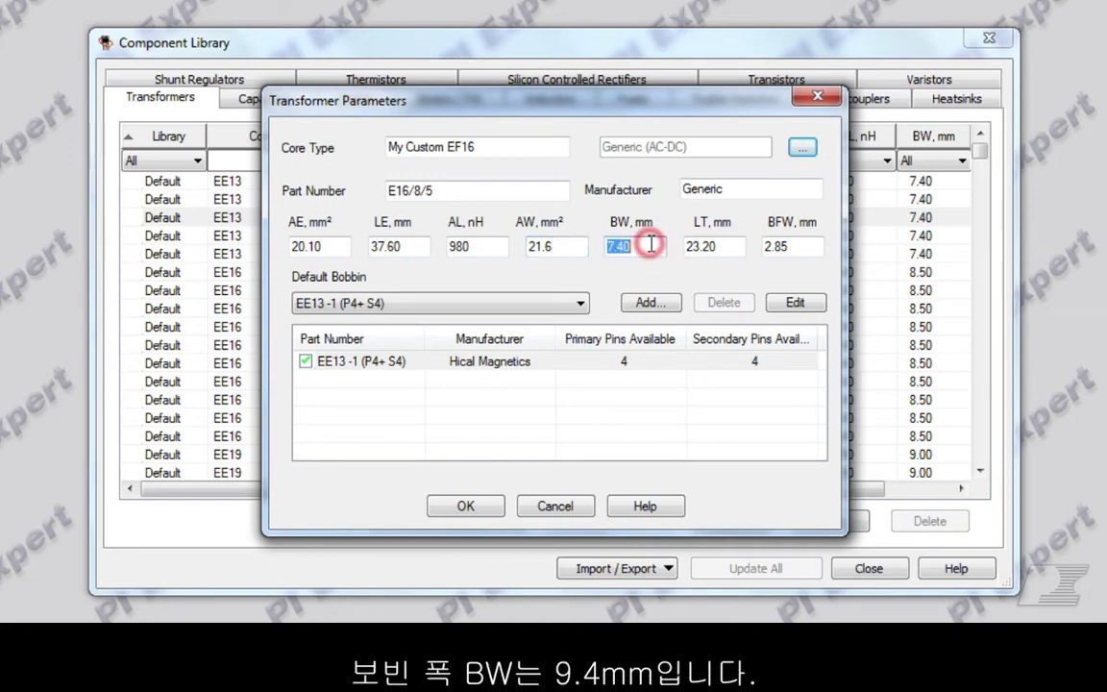
{"action": "type", "text": "9.40"}
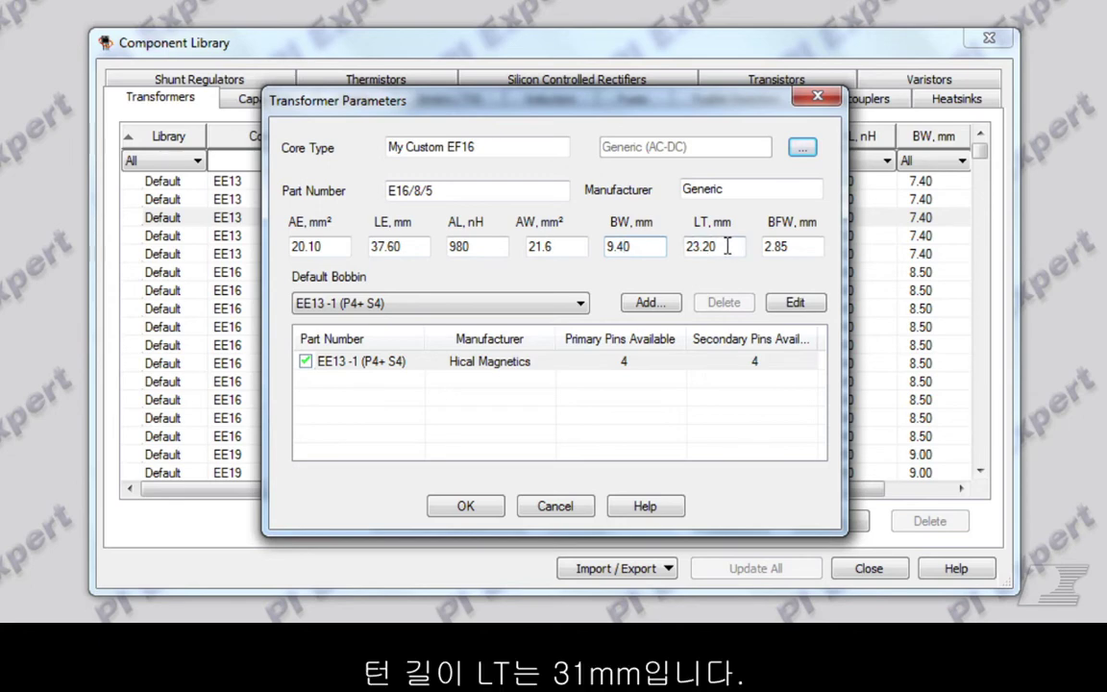
{"action": "double_click", "coordinate": [727, 246]}
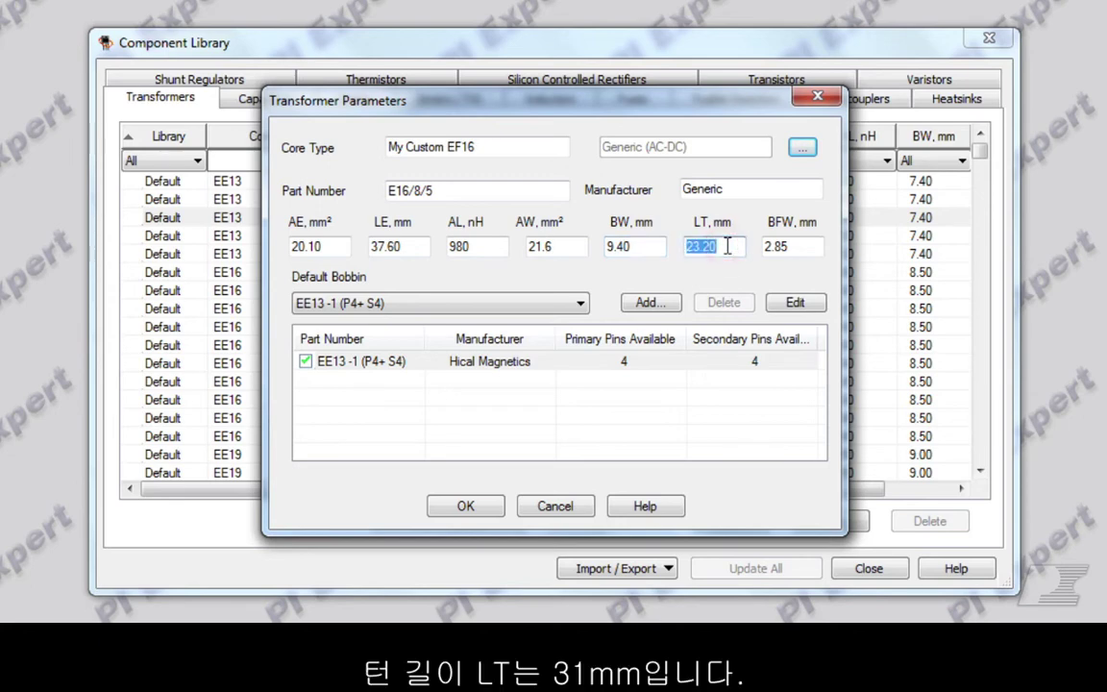
{"action": "type", "text": "31"}
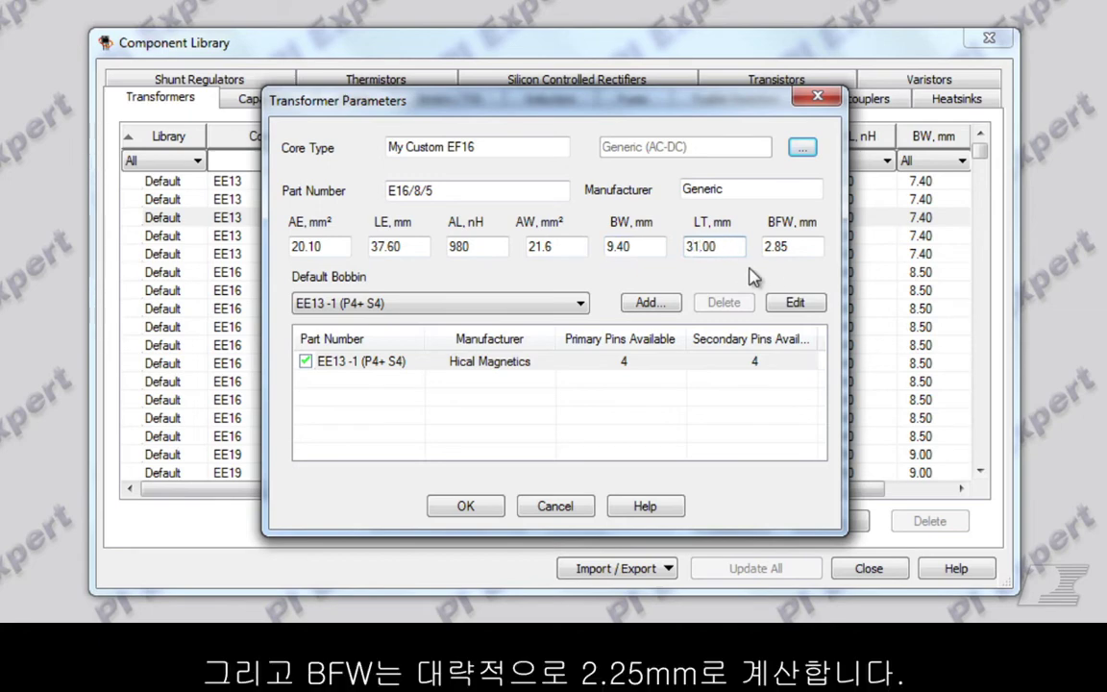
{"action": "double_click", "coordinate": [799, 245]}
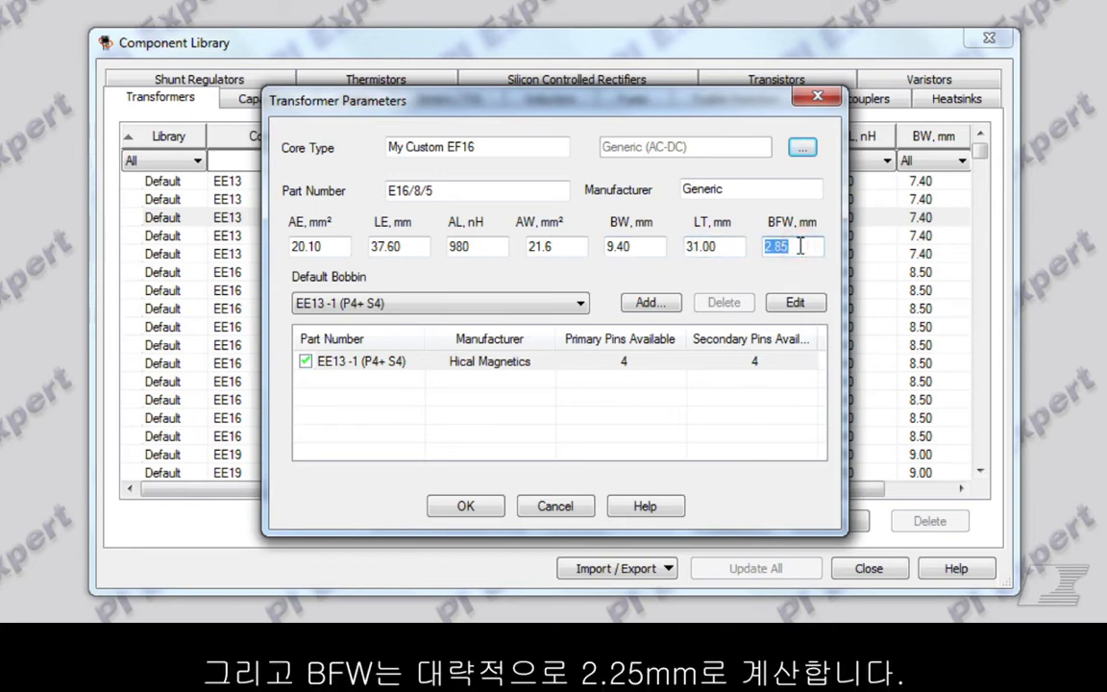
{"action": "type", "text": "2.25"}
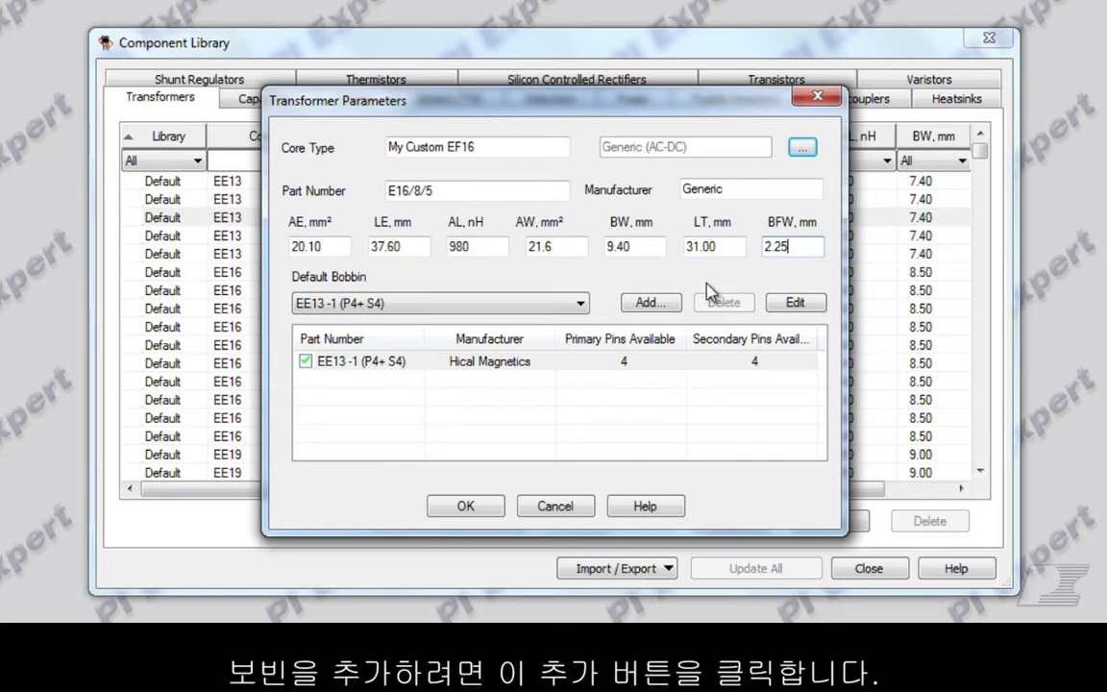
Add a new bobbin named 'My EF16 Bobbin(P4+S4)' with manufacturer 'Generic'.
{"action": "left_click", "coordinate": [646, 303]}
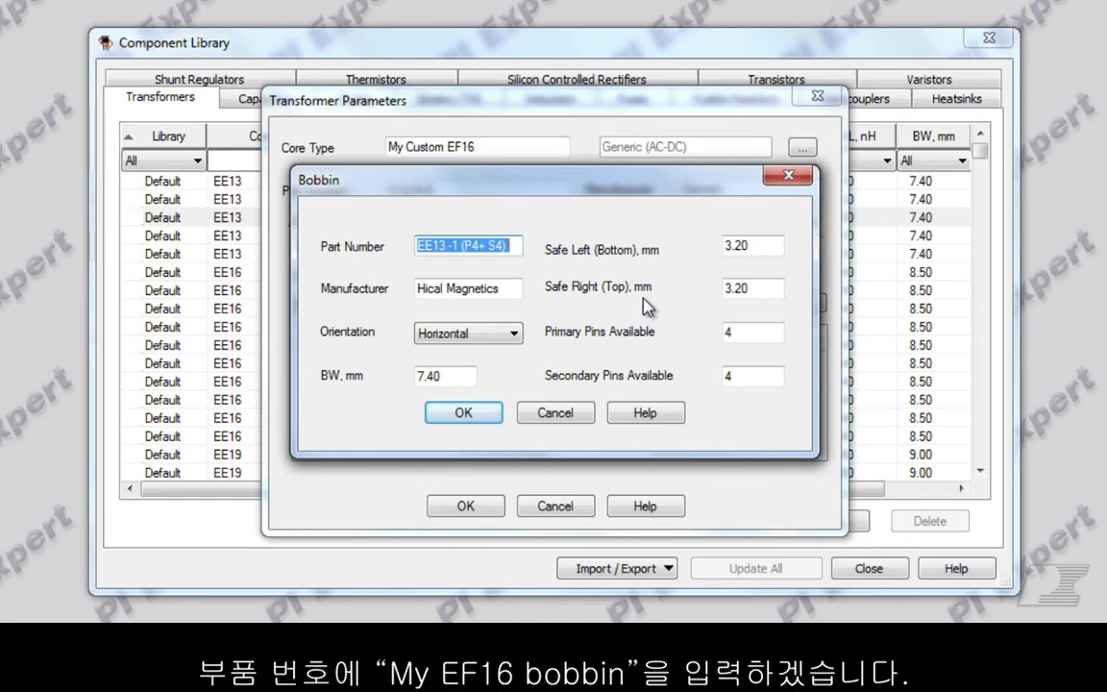
{"action": "type", "text": "My EF16 "}
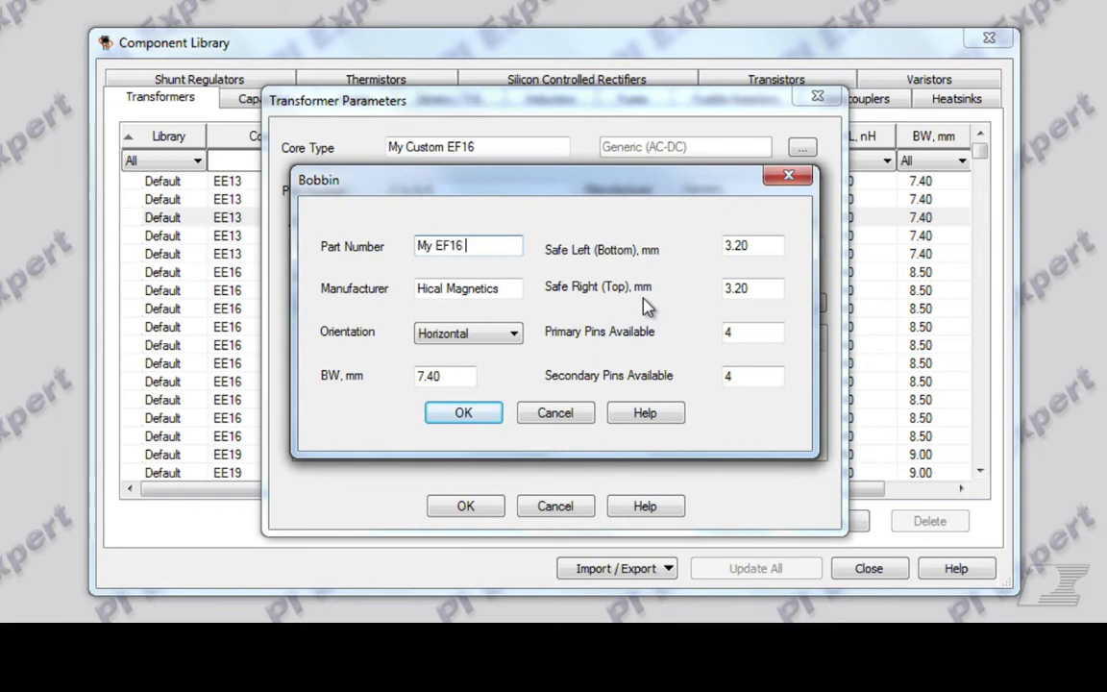
{"action": "type", "text": "Bobbin("}
{"action": "type", "text": "P"}
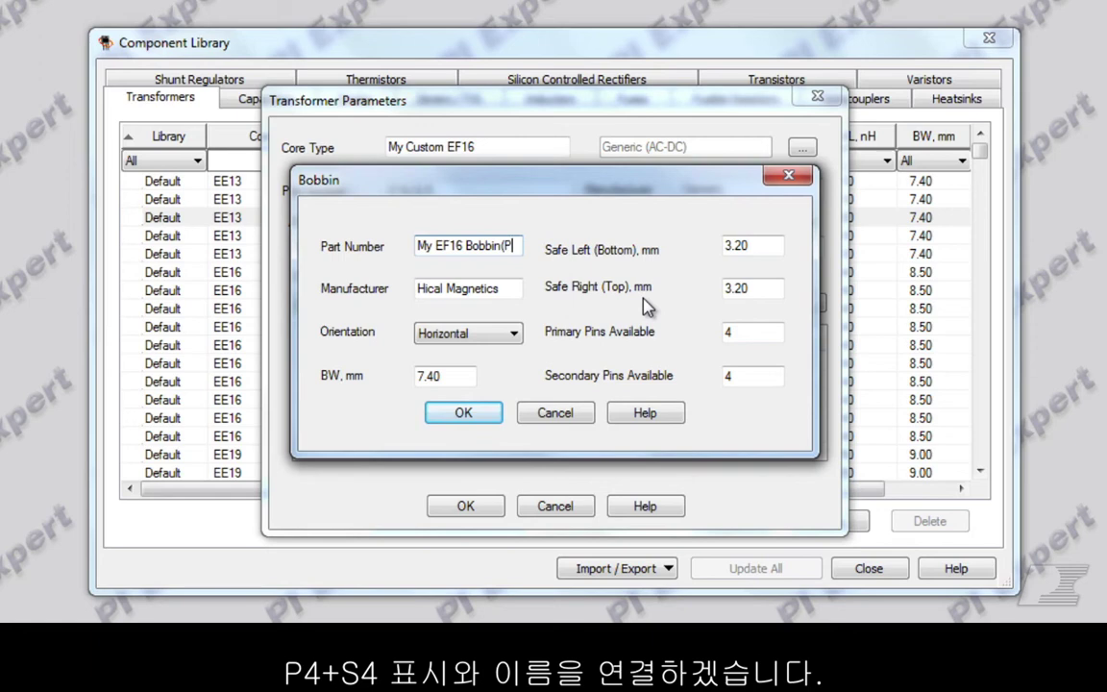
{"action": "type", "text": "4+"}
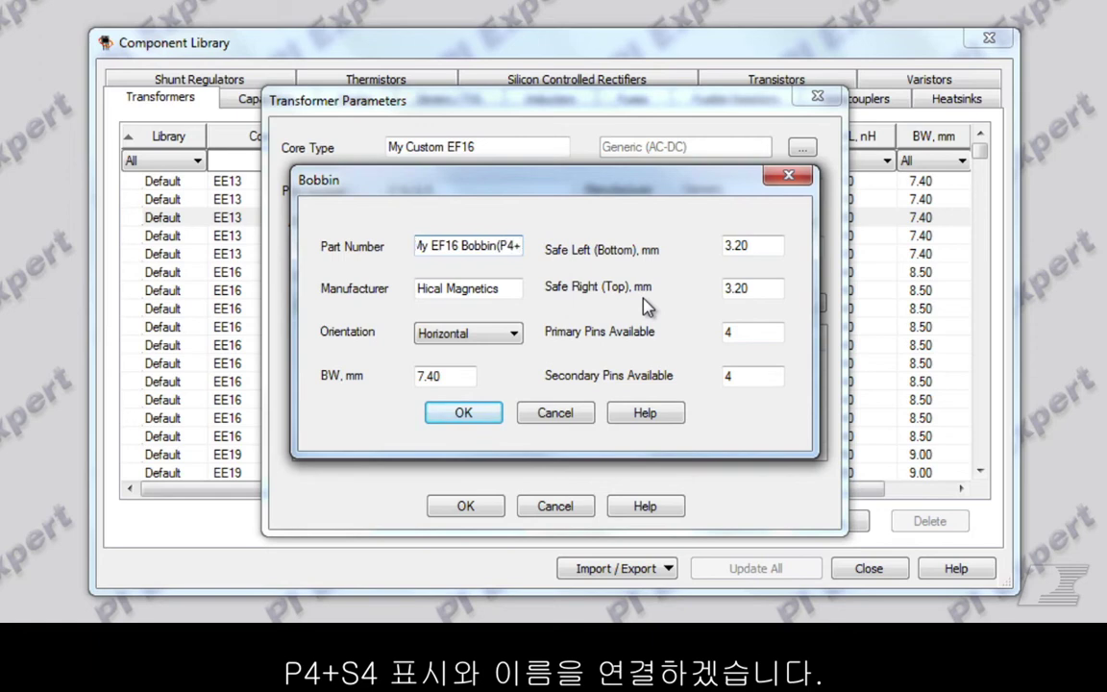
{"action": "type", "text": "S4)"}
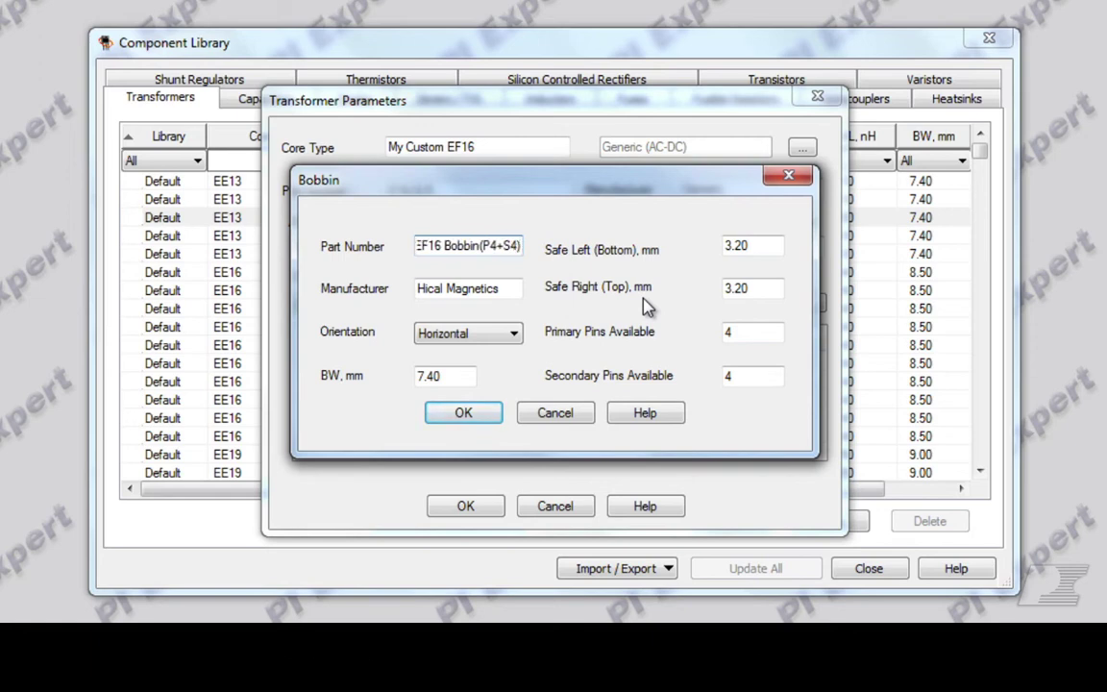
{"action": "left_click", "coordinate": [512, 289]}
{"action": "left_click_drag", "start_coordinate": [512, 288], "coordinate": [423, 289]}
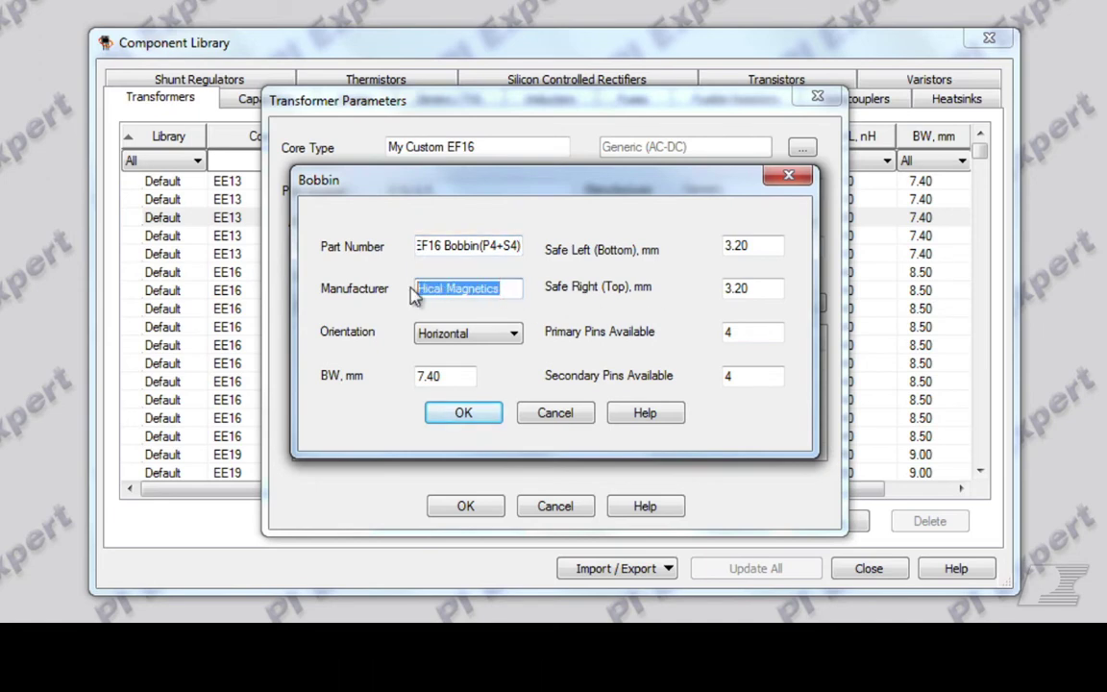
{"action": "type", "text": "Generic"}
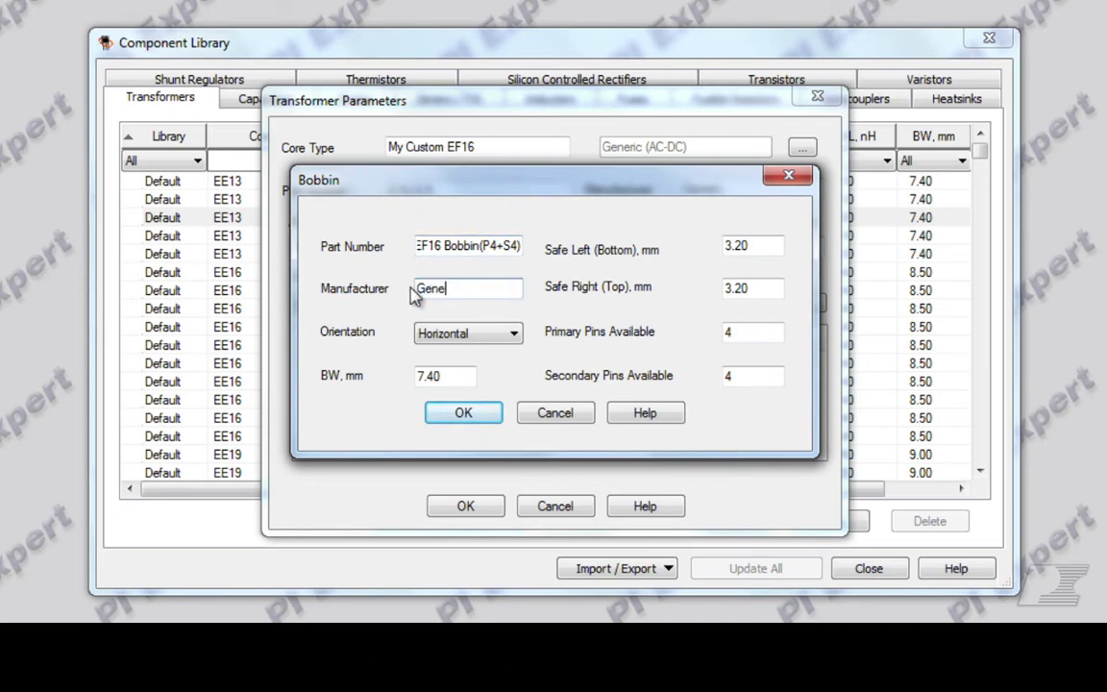
Give the bobbin Horizontal orientation, width 9.4, 4 primary and 4 secondary pins, and confirm it.
{"action": "left_click", "coordinate": [512, 335]}
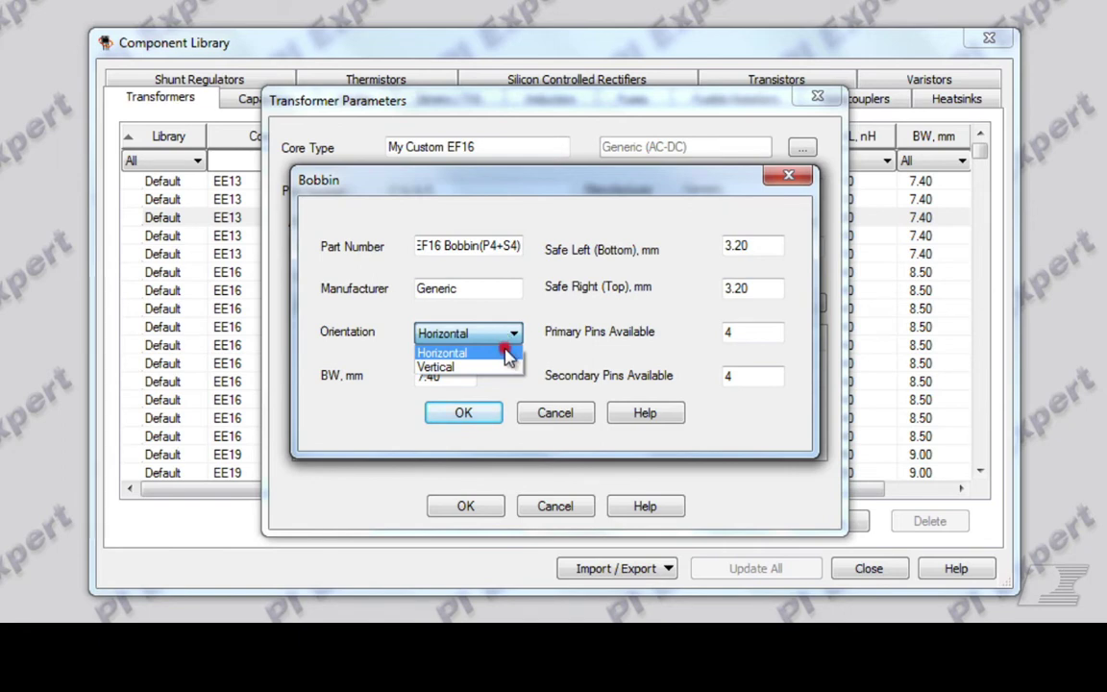
{"action": "left_click", "coordinate": [507, 355]}
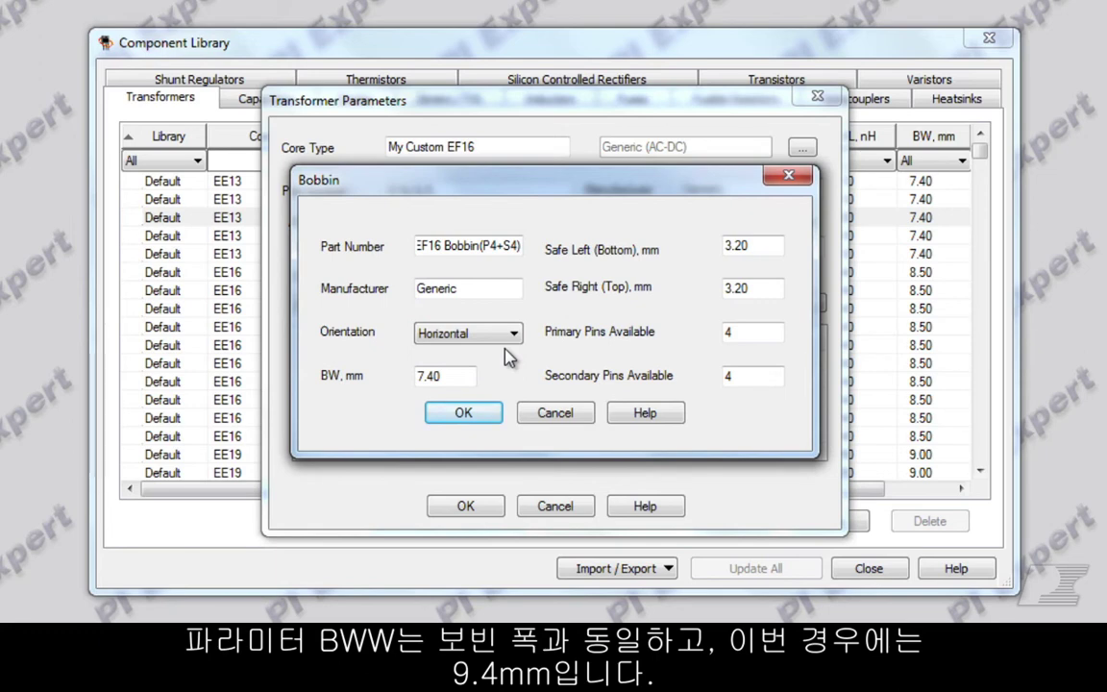
{"action": "double_click", "coordinate": [462, 371]}
{"action": "type", "text": "9.4"}
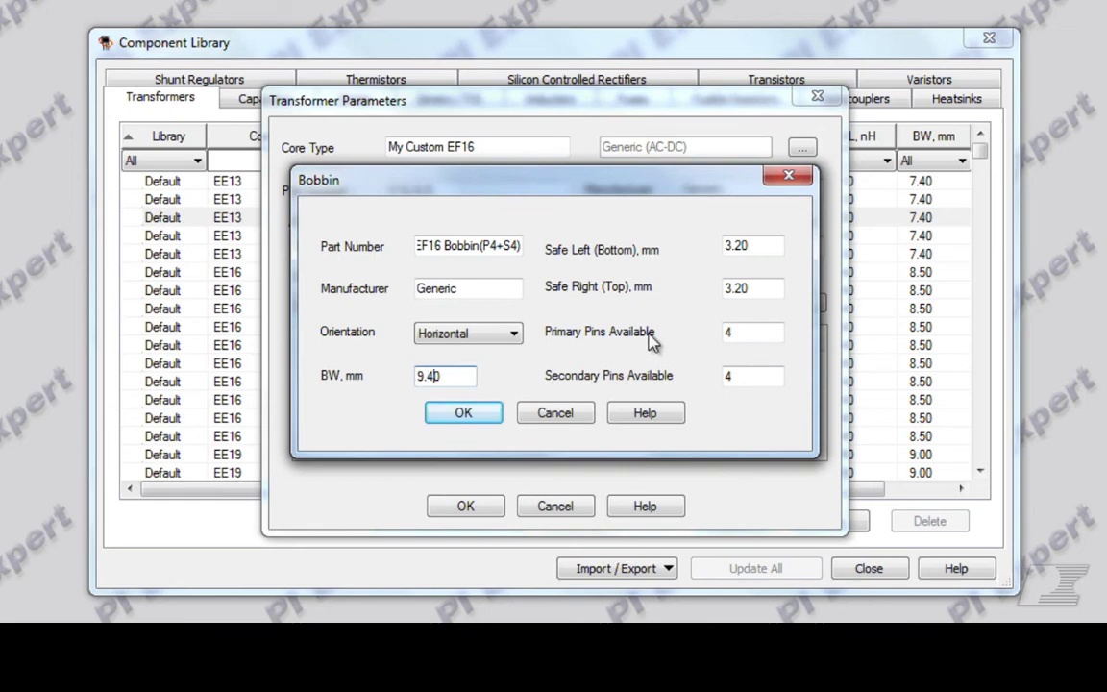
{"action": "double_click", "coordinate": [747, 335]}
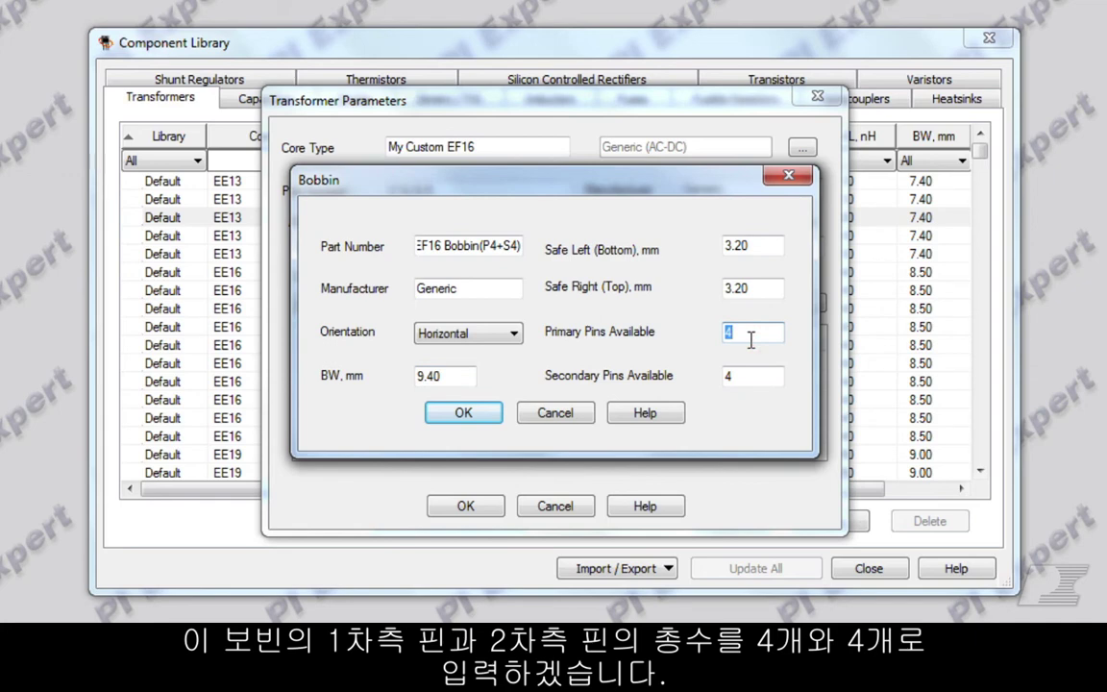
{"action": "type", "text": "4"}
{"action": "double_click", "coordinate": [745, 374]}
{"action": "type", "text": "4"}
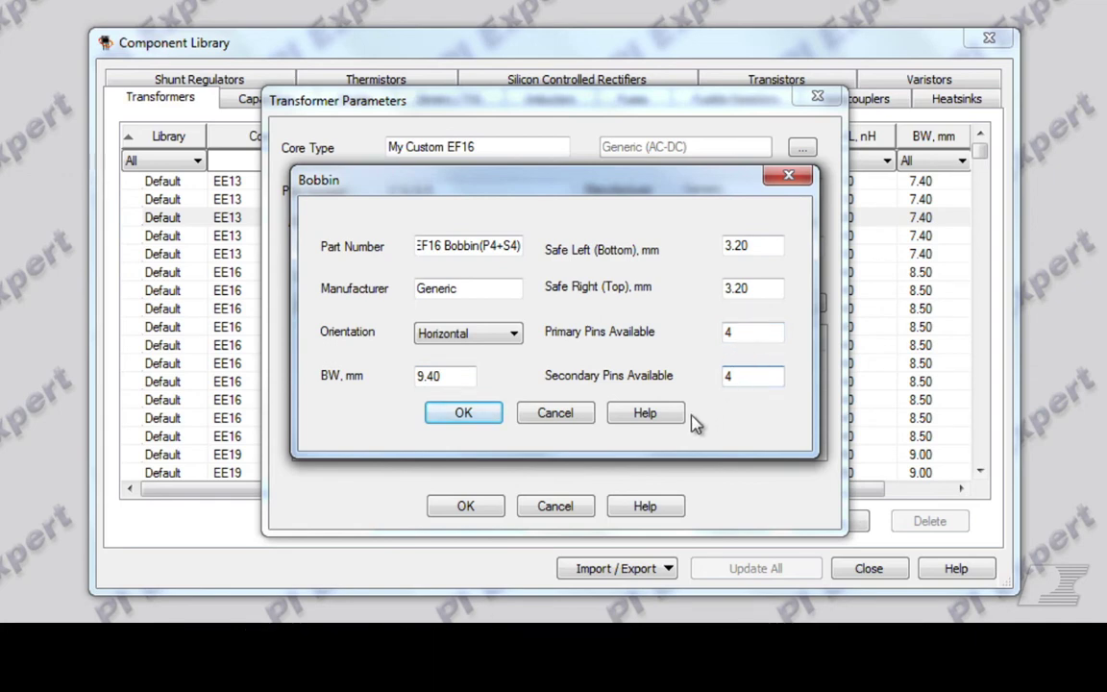
{"action": "left_click", "coordinate": [464, 413]}
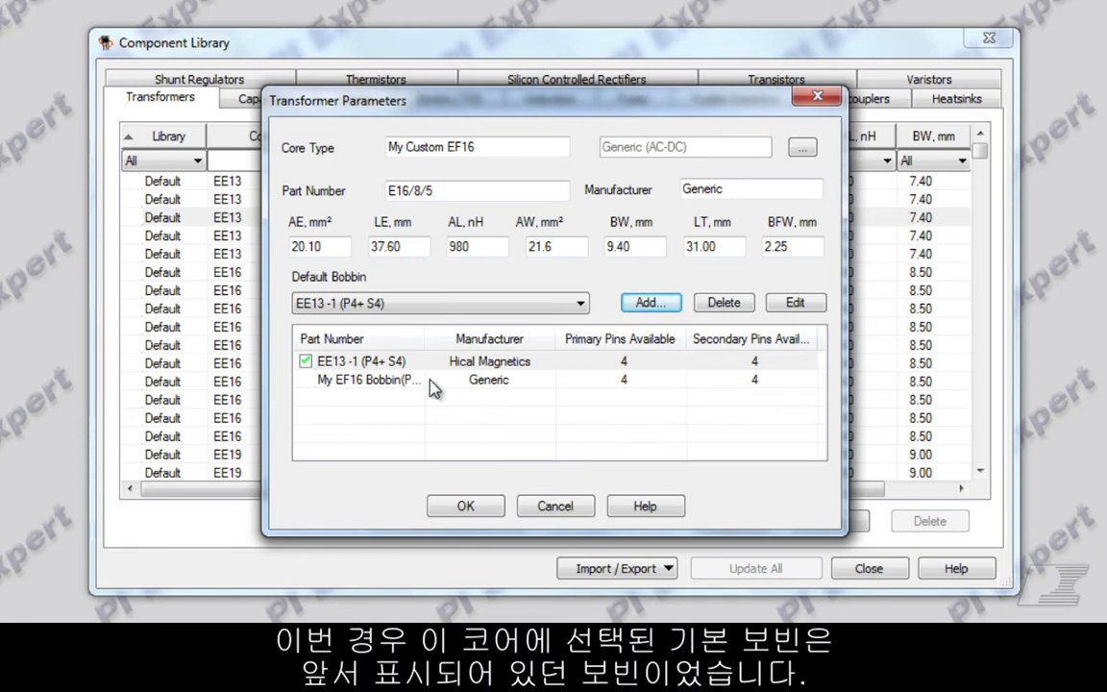
Delete the EE13-1 bobbin, keep My EF16 Bobbin ticked as default, and save My Custom EF16.
{"action": "left_click", "coordinate": [401, 362]}
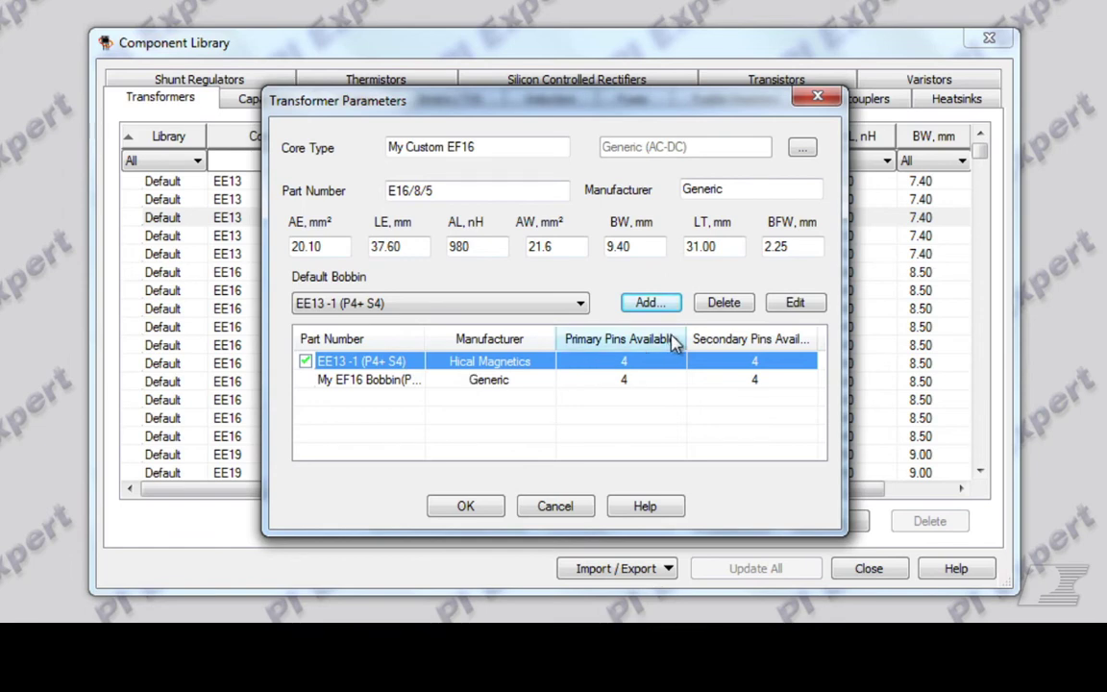
{"action": "left_click", "coordinate": [718, 303]}
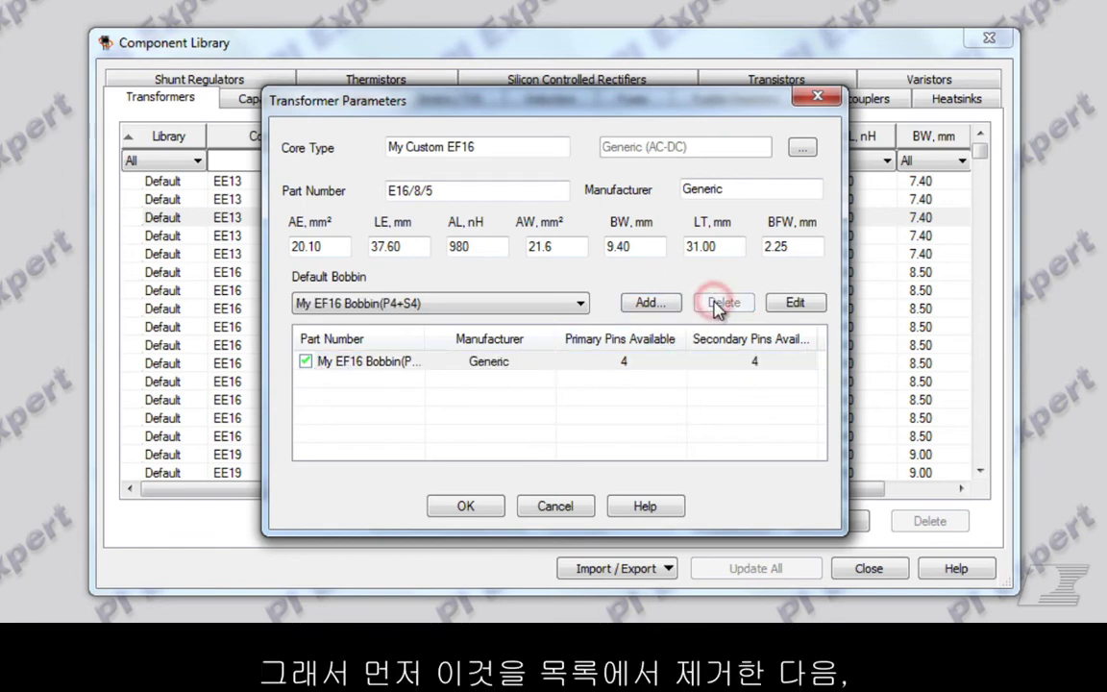
{"action": "left_click", "coordinate": [385, 367]}
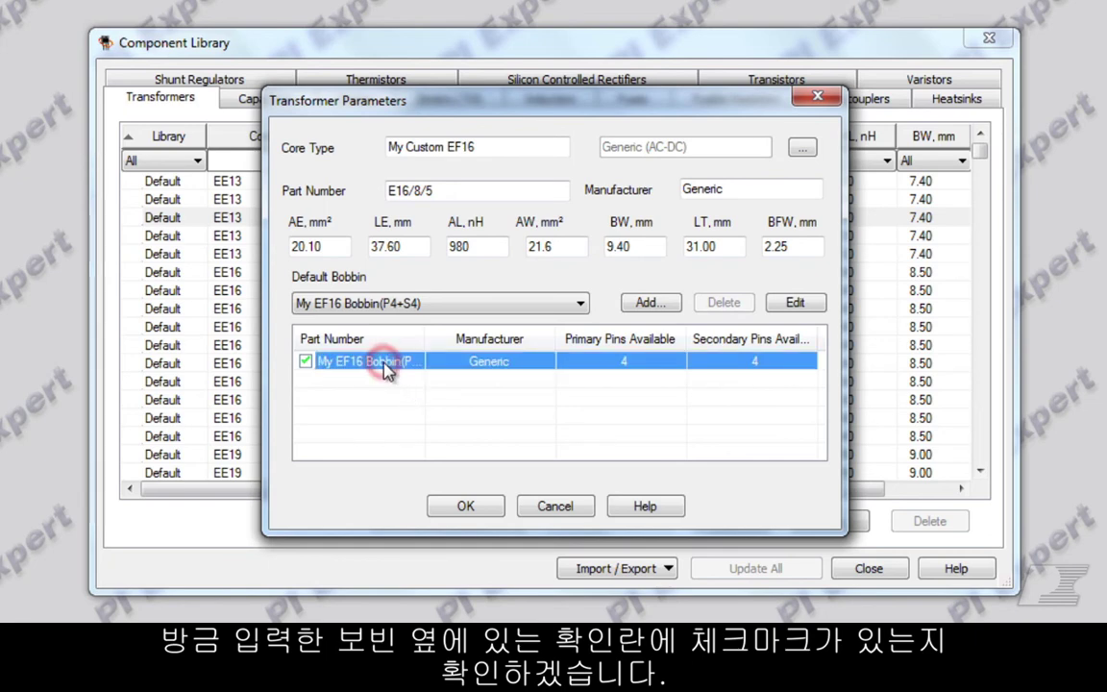
{"action": "left_click", "coordinate": [462, 510]}
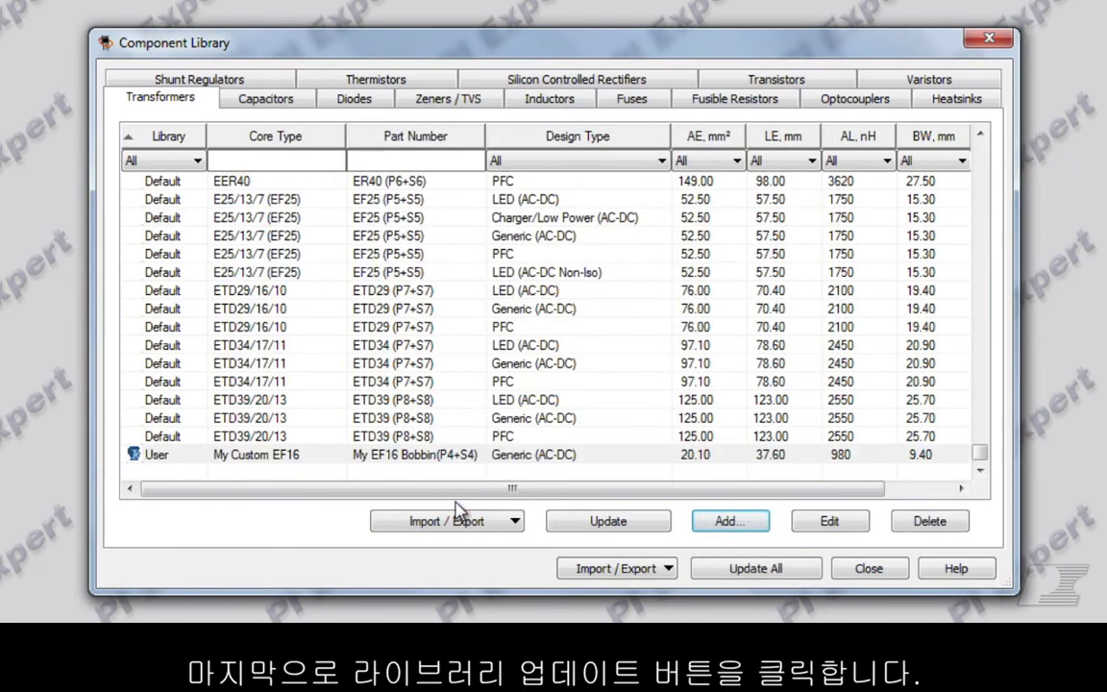
Update the Component Library with My Custom EF16, close it, and start a new design.
{"action": "left_click", "coordinate": [583, 520]}
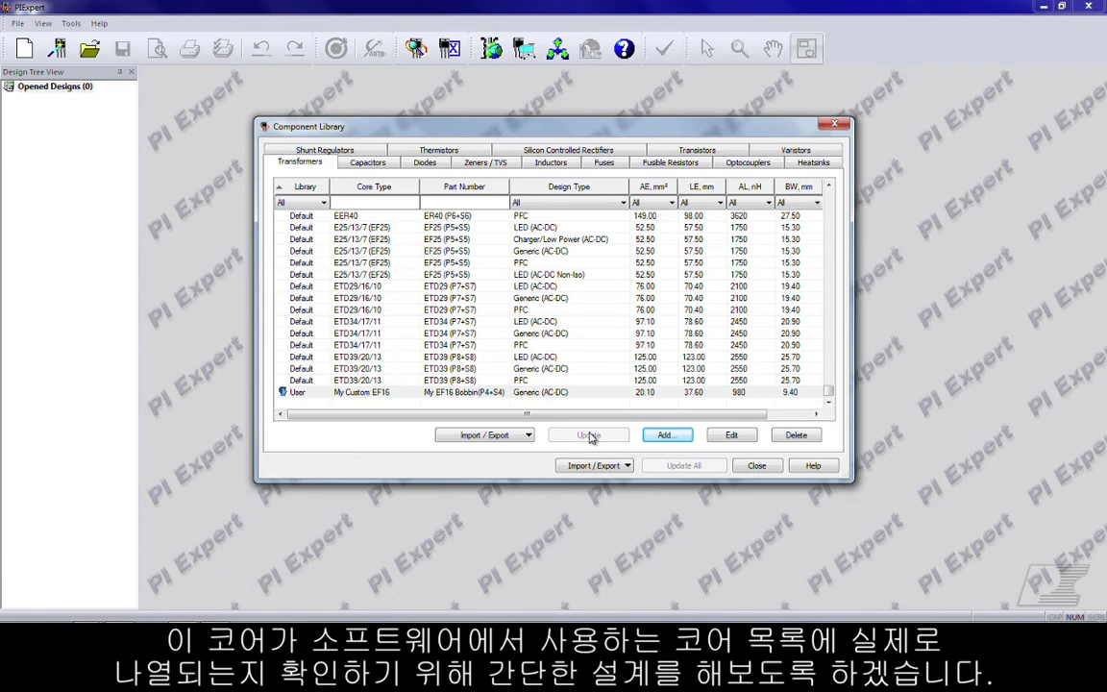
{"action": "left_click", "coordinate": [755, 465]}
{"action": "left_click", "coordinate": [24, 48]}
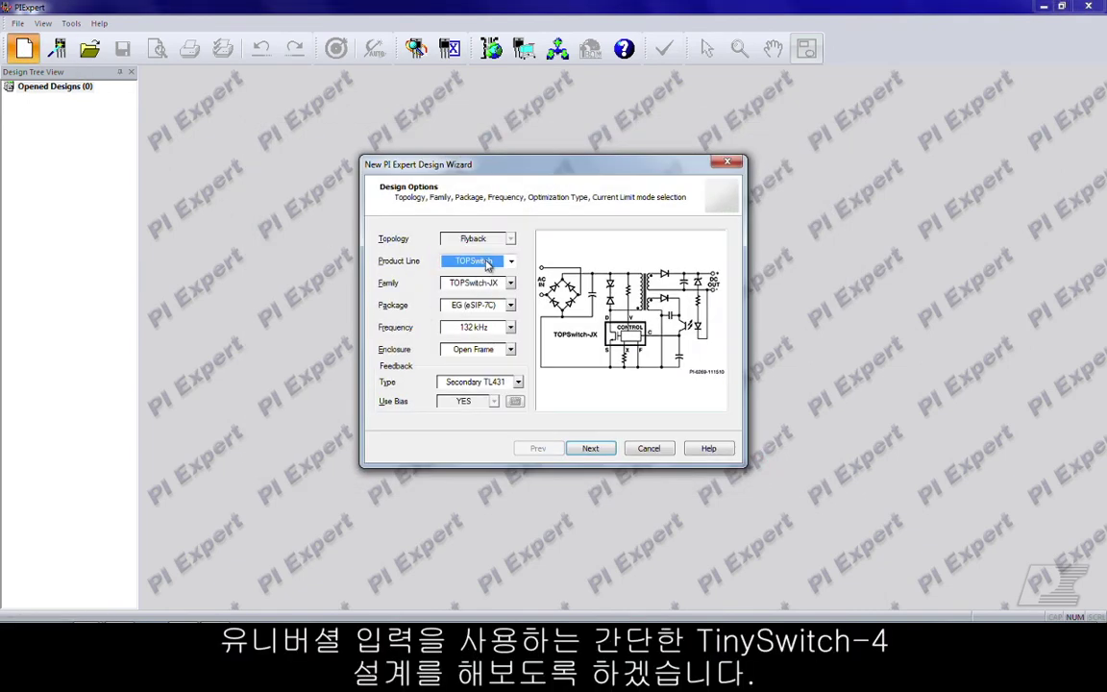
Choose the TinySwitch product line and keep the default input voltage settings.
{"action": "left_click", "coordinate": [487, 266]}
{"action": "left_click", "coordinate": [476, 283]}
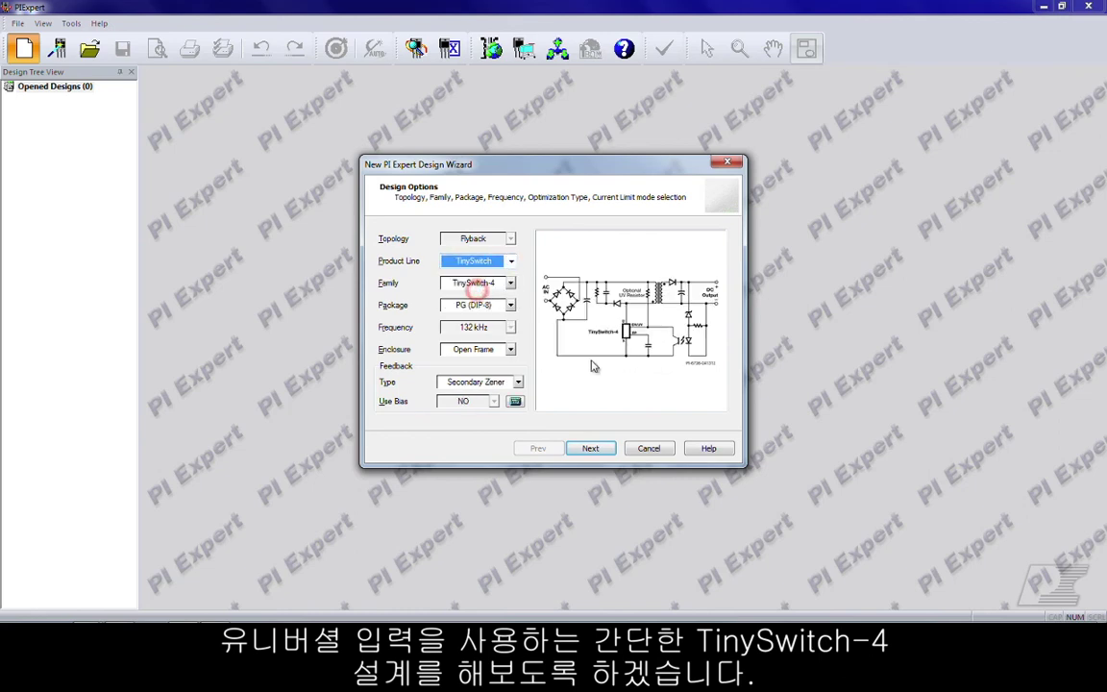
{"action": "left_click", "coordinate": [599, 449]}
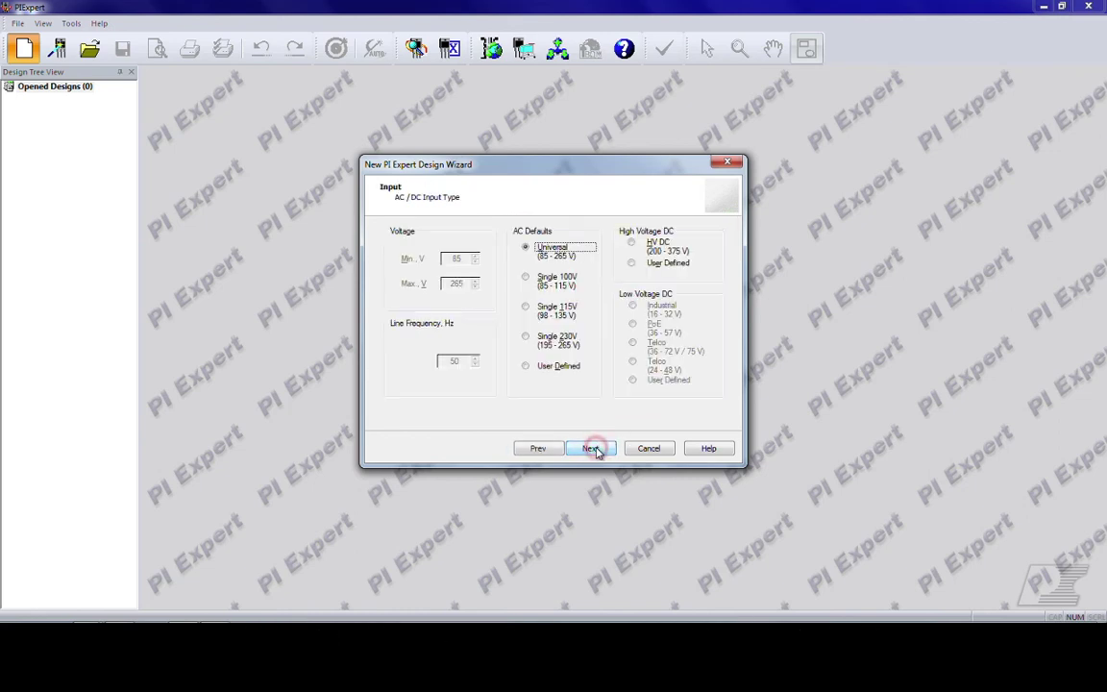
{"action": "left_click", "coordinate": [590, 449]}
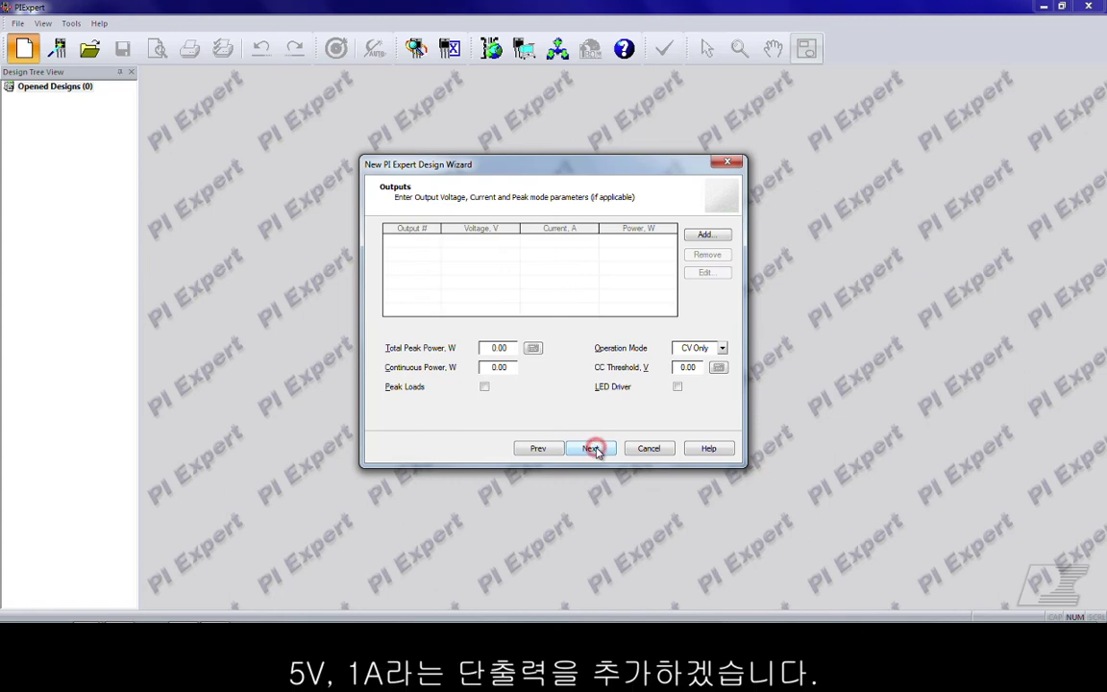
Add a single 5 V 1 A output and use All Records as the component set.
{"action": "left_click", "coordinate": [712, 234]}
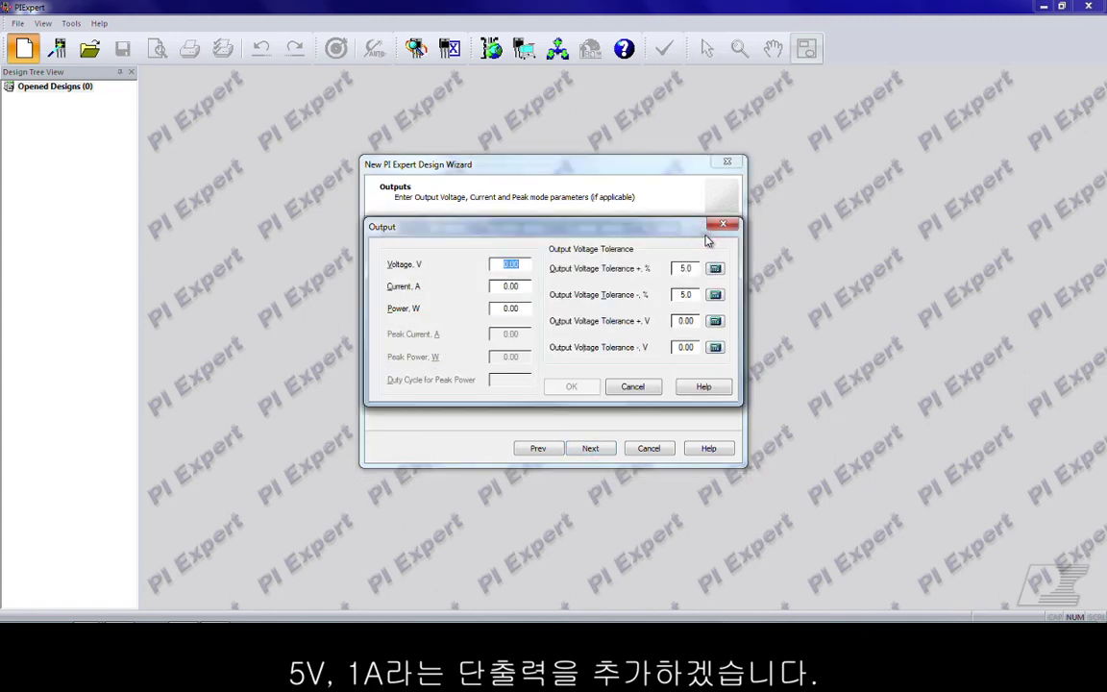
{"action": "type", "text": "1"}
{"action": "left_click", "coordinate": [567, 386]}
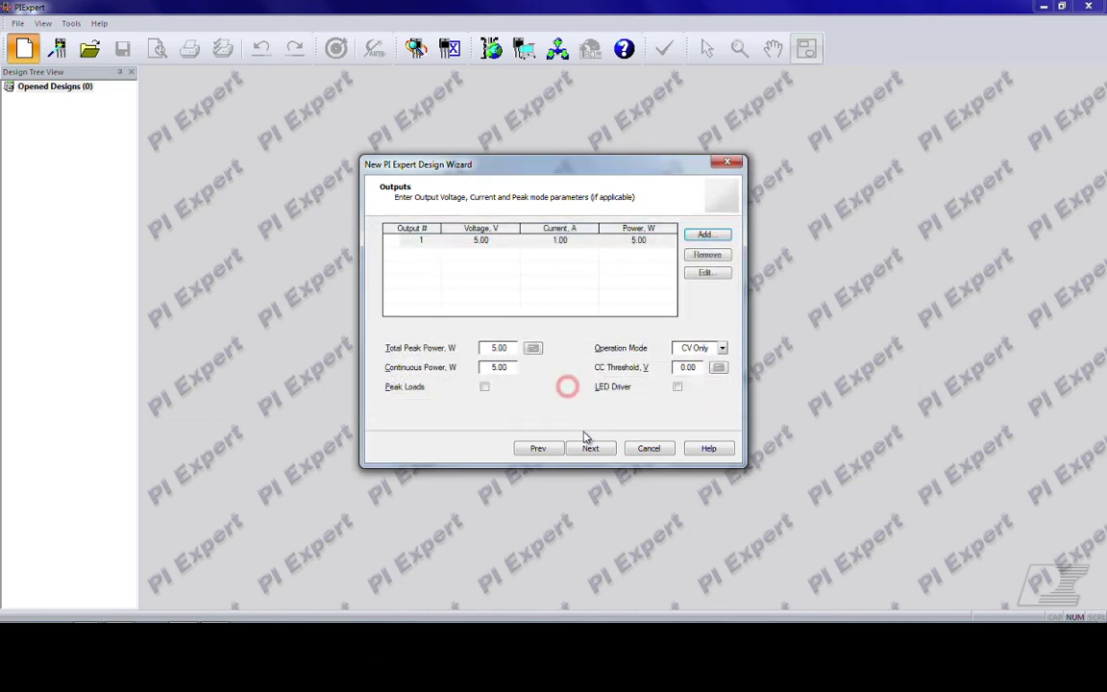
{"action": "left_click", "coordinate": [590, 449]}
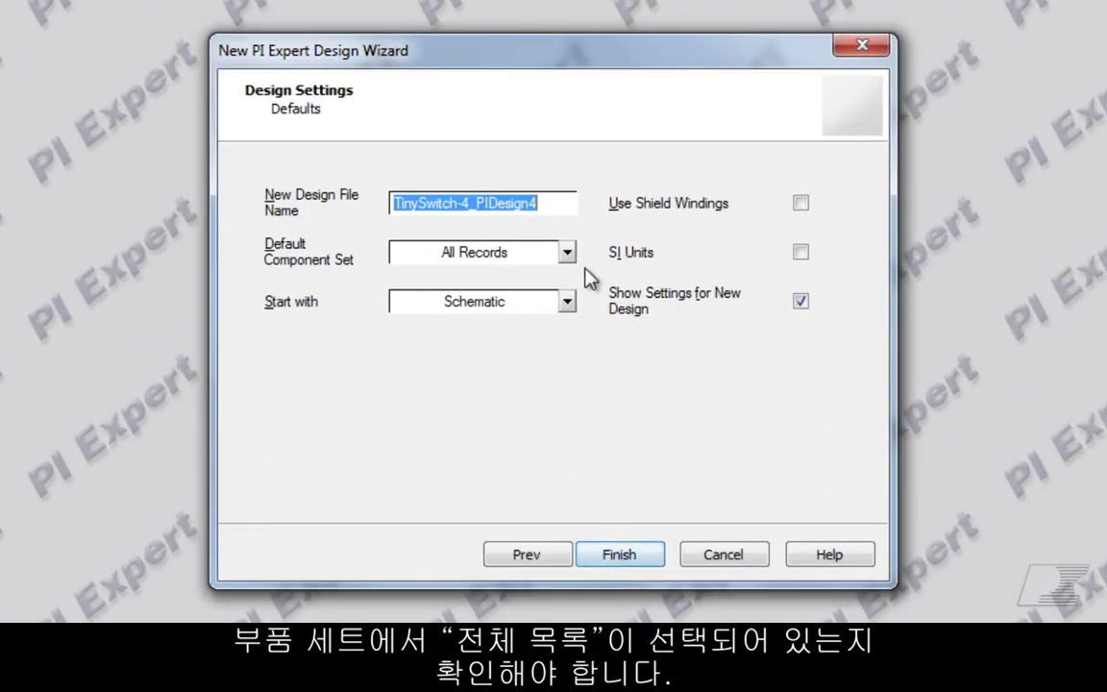
{"action": "left_click", "coordinate": [568, 252]}
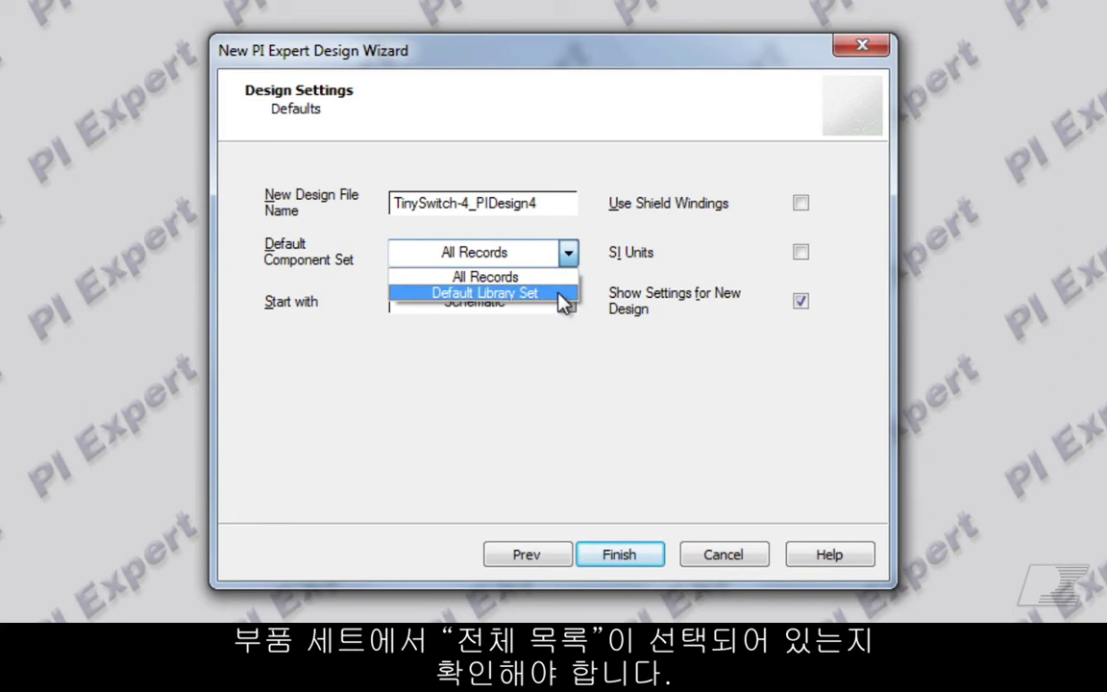
{"action": "left_click", "coordinate": [557, 276]}
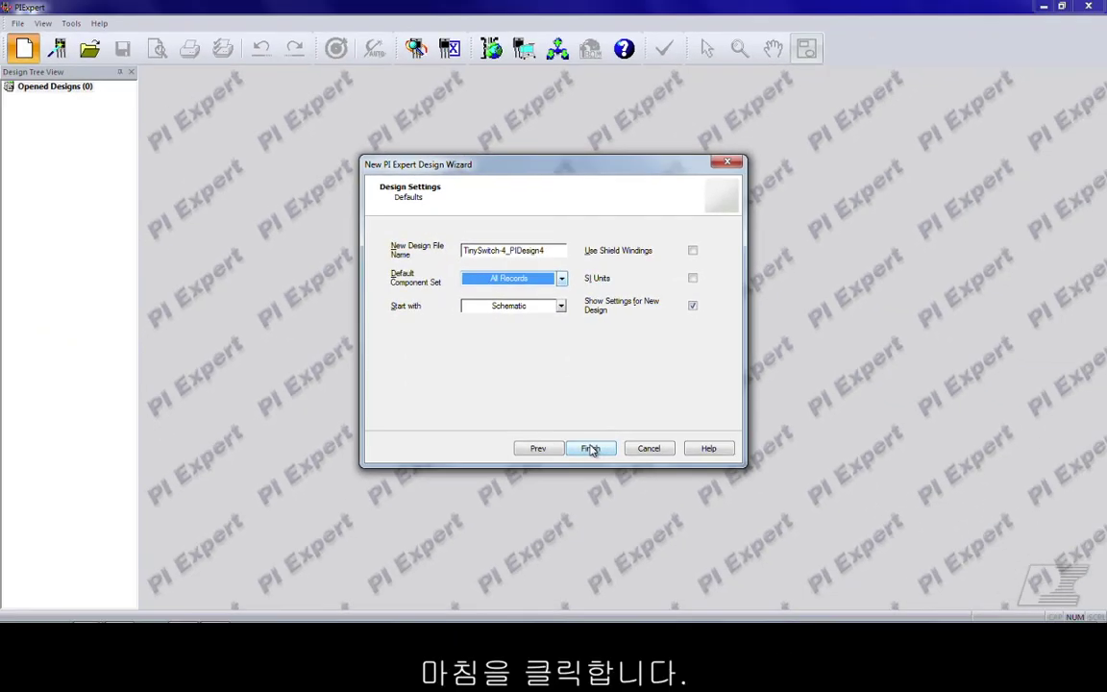
Generate the design, open Solution 1, and bring up transformer T1's core choices.
{"action": "left_click", "coordinate": [589, 448]}
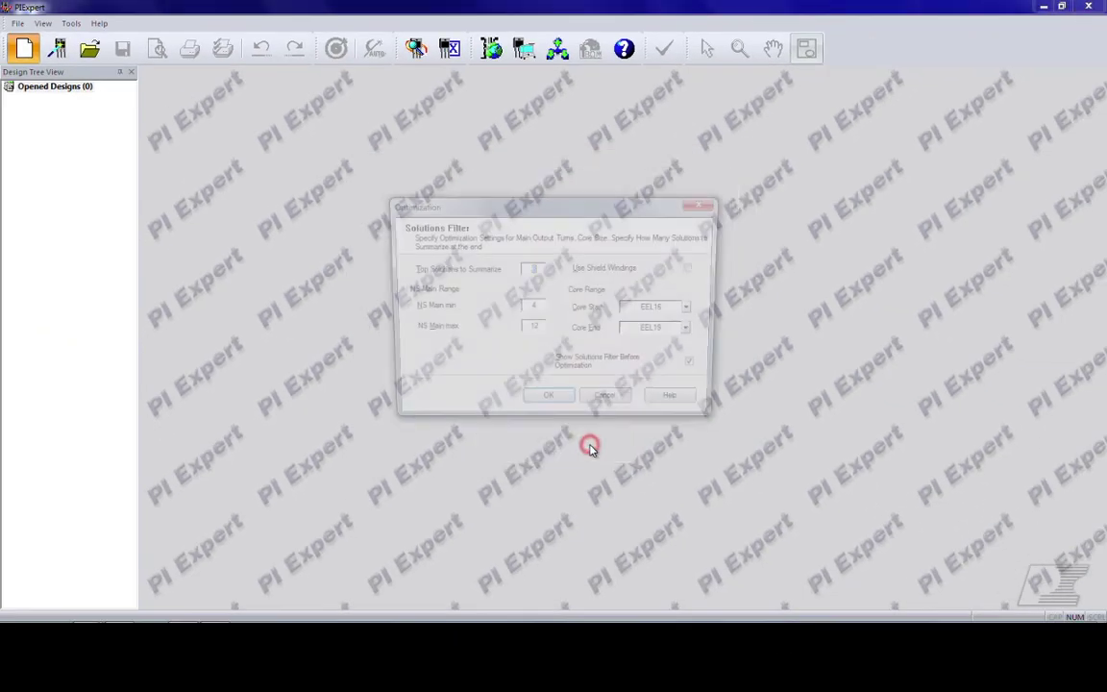
{"action": "left_click", "coordinate": [544, 408]}
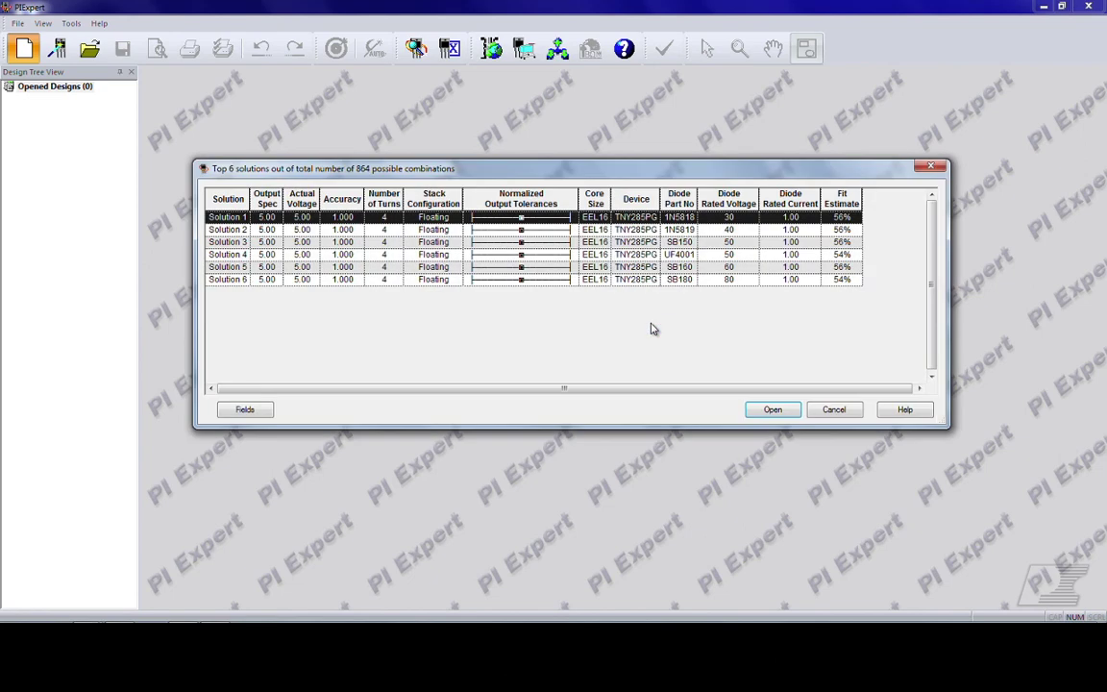
{"action": "left_click", "coordinate": [770, 410]}
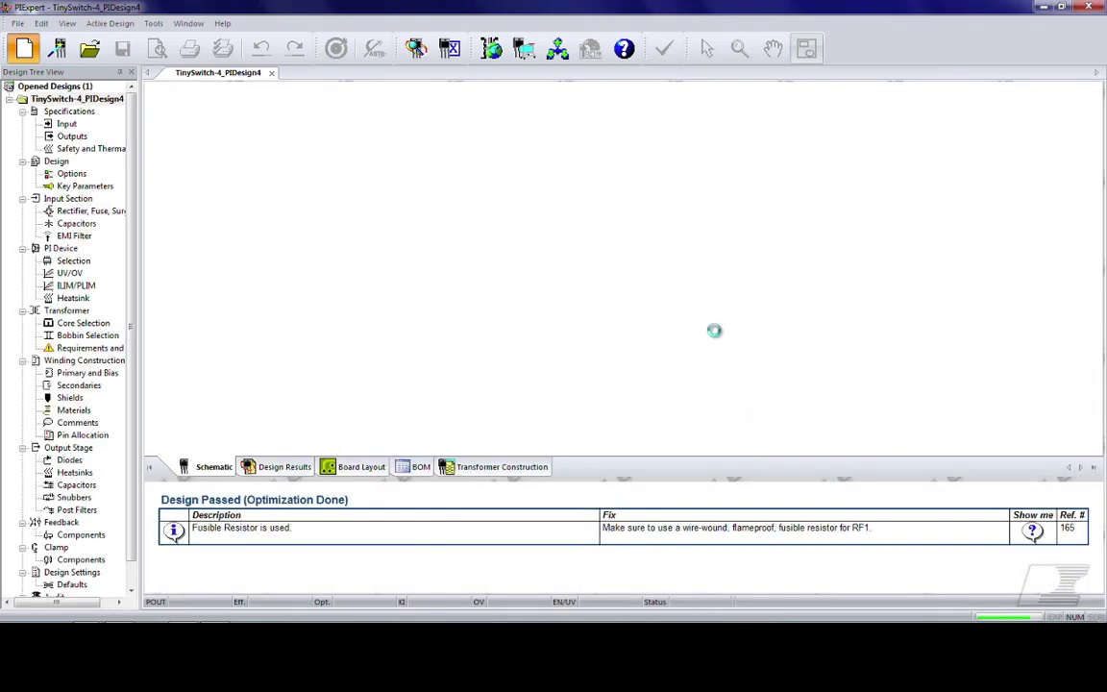
{"action": "double_click", "coordinate": [652, 144]}
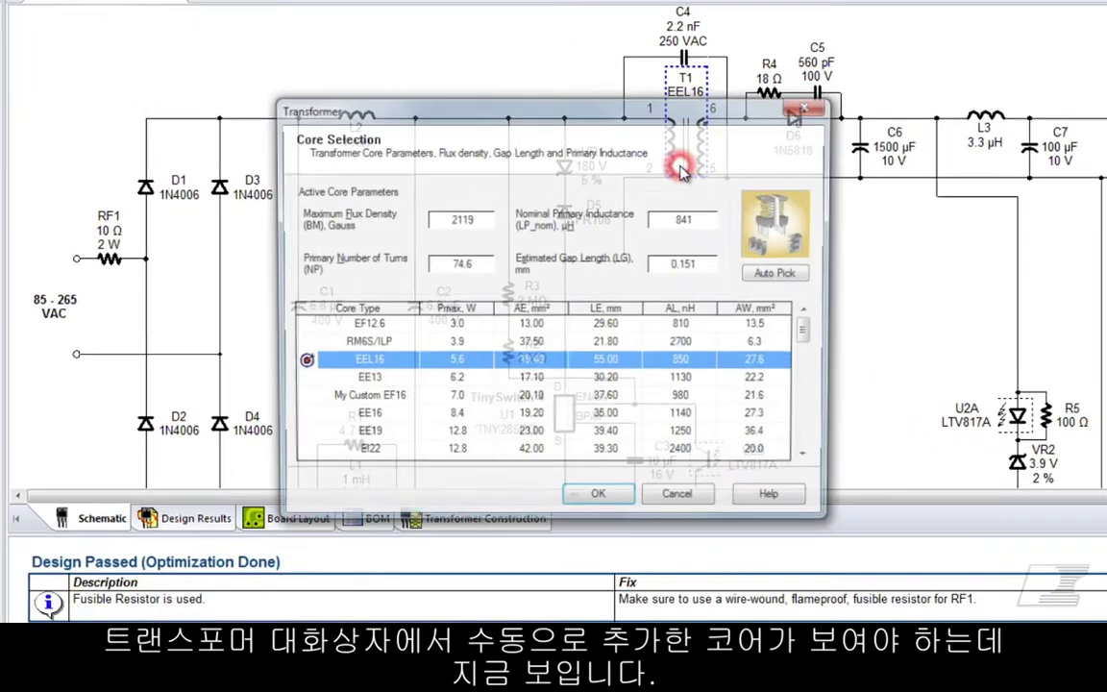